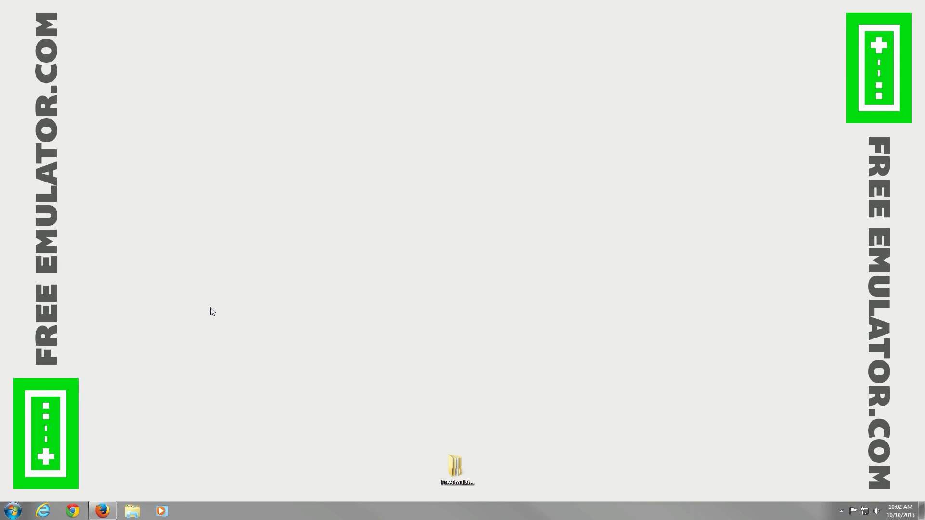
# - Bring Firefox back up and check the freeemulator.com site address
pyautogui.click(102, 511)
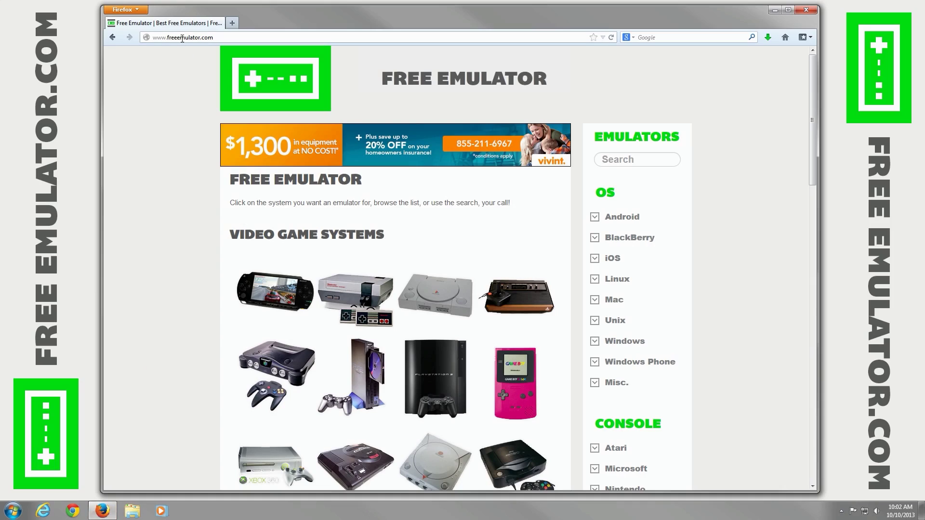
pyautogui.click(208, 37)
pyautogui.moveTo(208, 37); pyautogui.dragTo(109, 37)
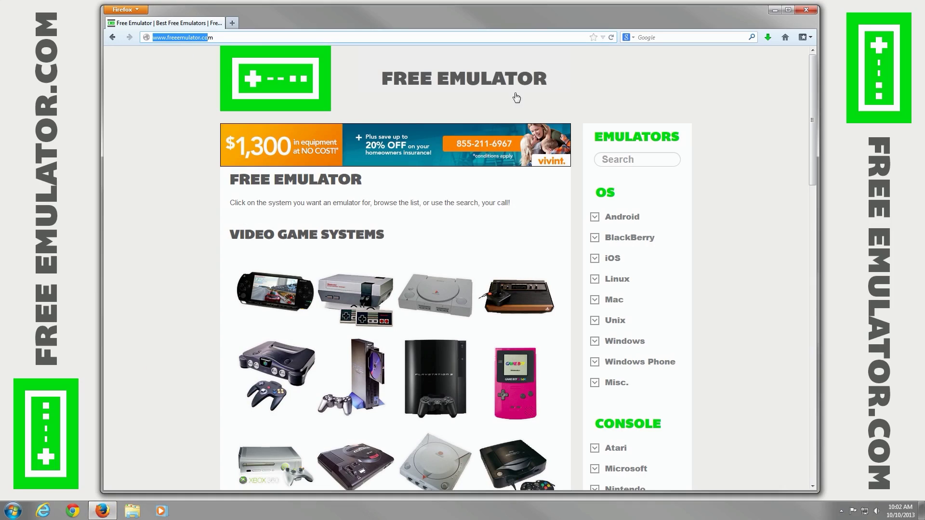
pyautogui.click(746, 189)
# - Expand Windows in the OS sidebar and open the Atari 2600 page listing Stella 3.9.2
pyautogui.scroll(-2, 736, 231)
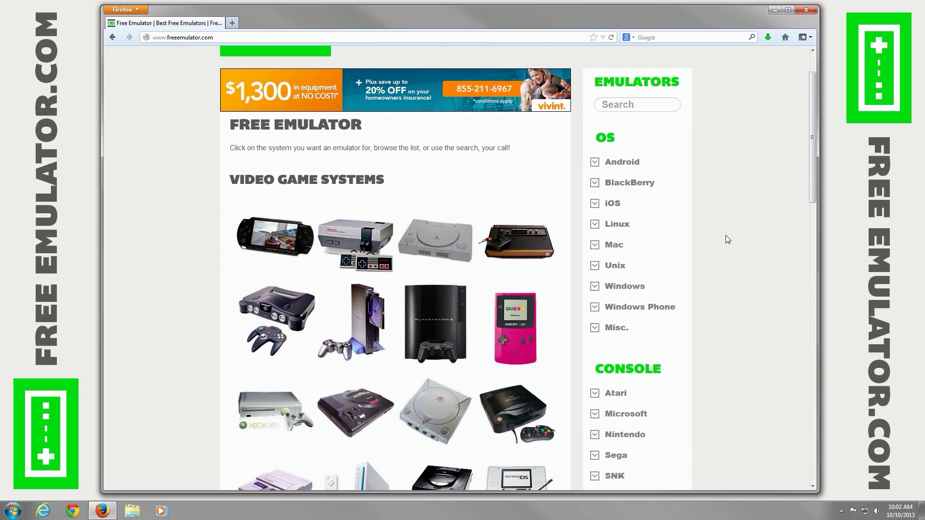
pyautogui.click(629, 286)
pyautogui.scroll(-2, 708, 226)
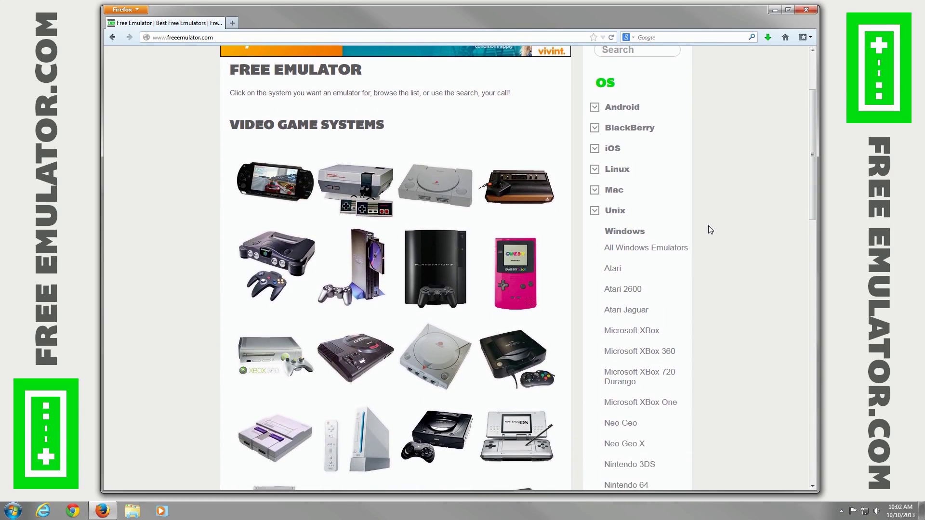
pyautogui.click(636, 290)
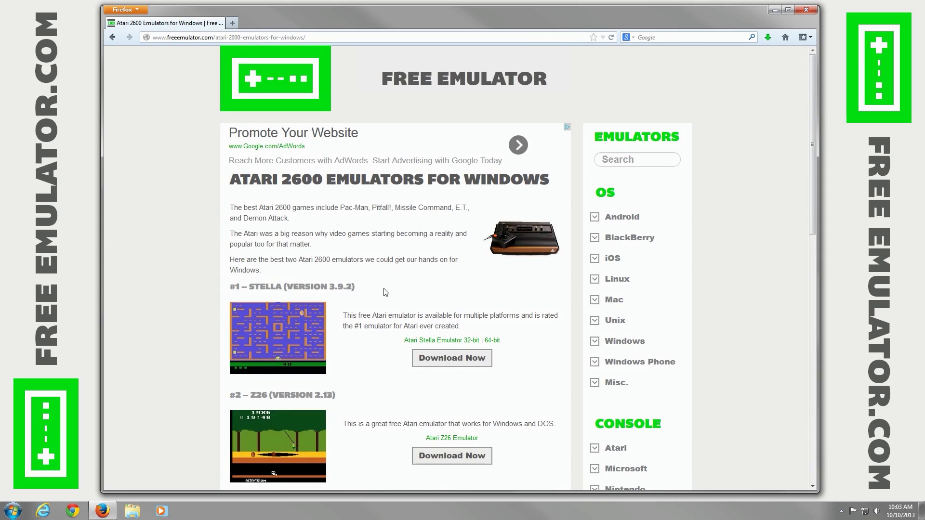
pyautogui.moveTo(243, 287); pyautogui.dragTo(294, 287)
pyautogui.click(350, 286)
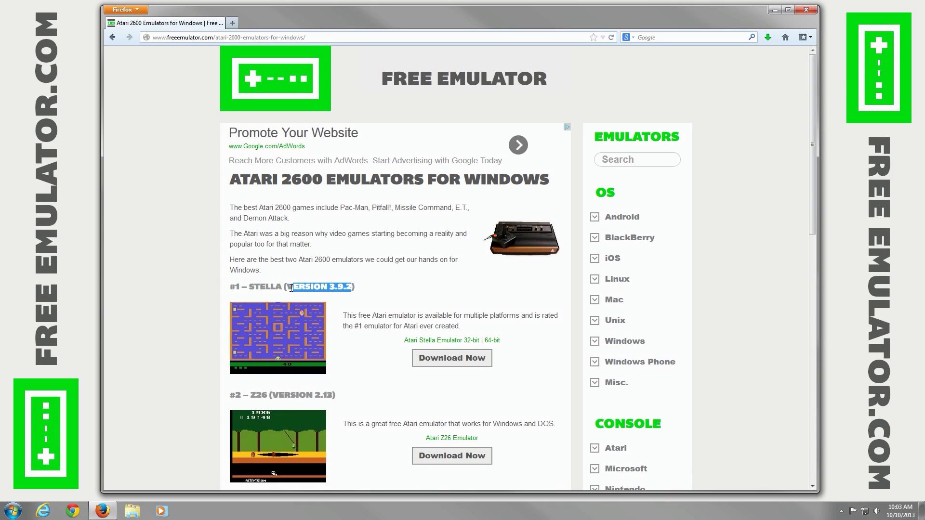
pyautogui.click(306, 285)
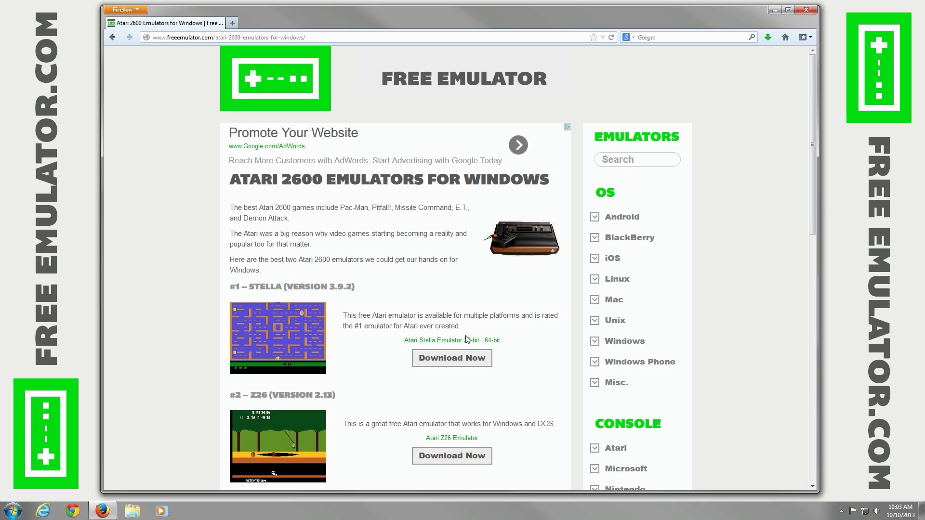
# - Download the 64-bit Stella-3.9.2-x64.exe installer into the FreeEmulator.com › Stella folder
pyautogui.click(496, 341)
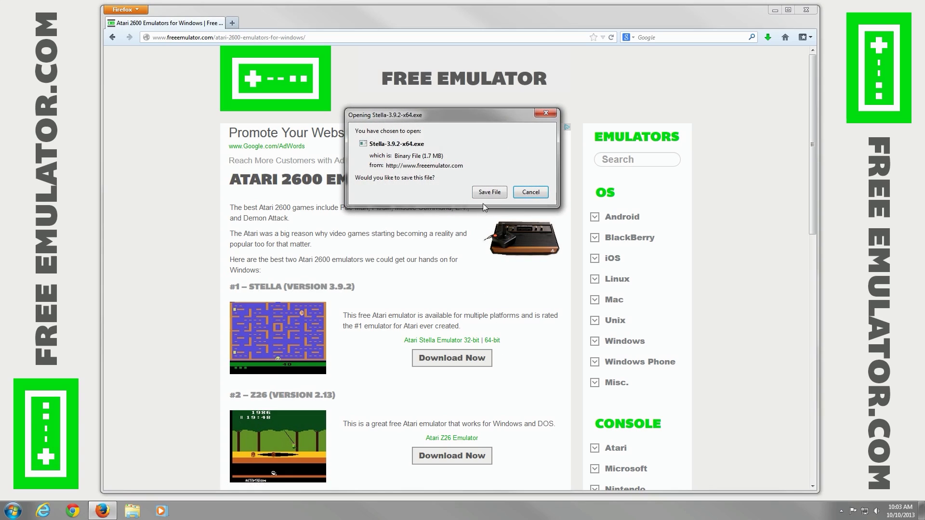
pyautogui.click(488, 192)
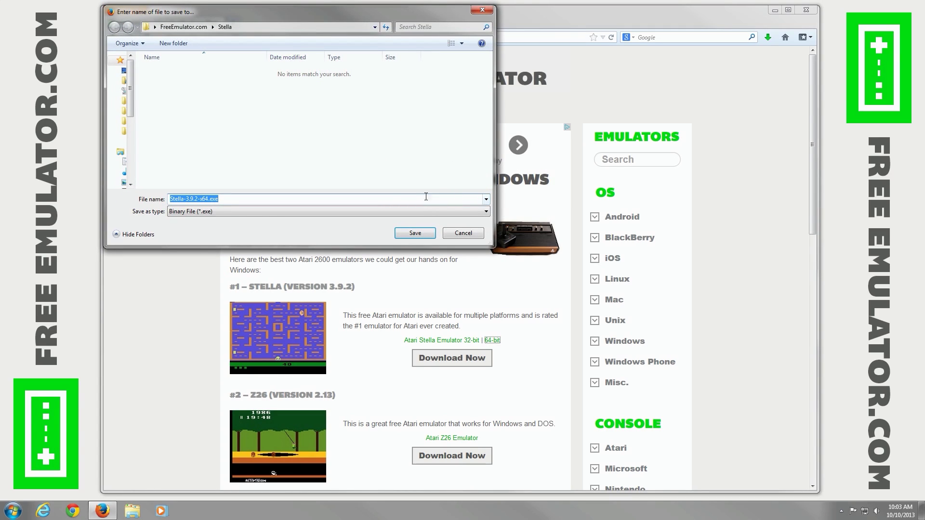
pyautogui.click(414, 233)
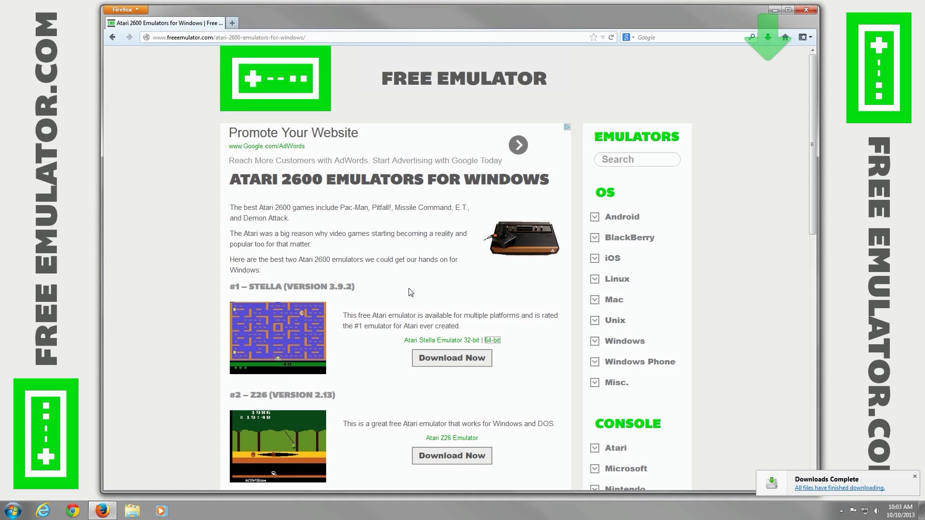
# - Close Firefox and run Stella-3.9.2-x64.exe from the FreeEmulator.com › Stella folder
pyautogui.click(808, 12)
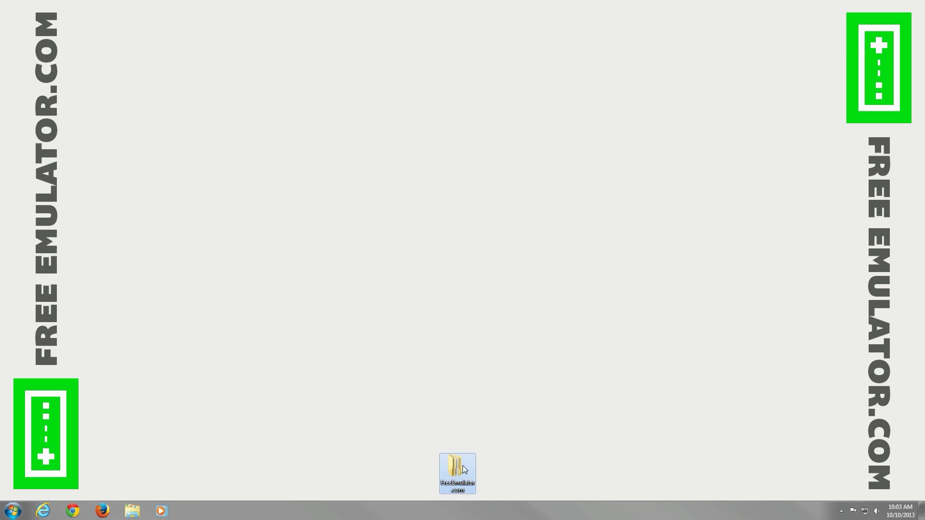
pyautogui.doubleClick(462, 465)
pyautogui.doubleClick(340, 177)
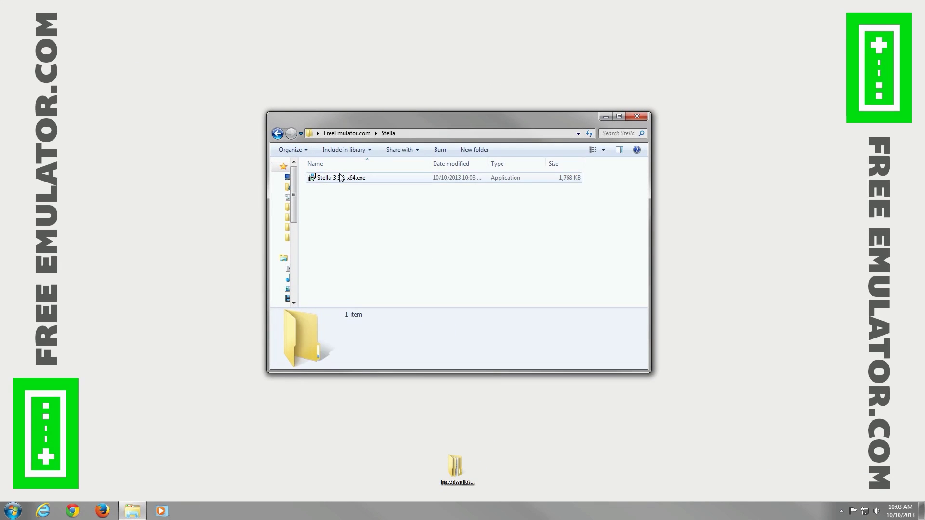
pyautogui.doubleClick(355, 178)
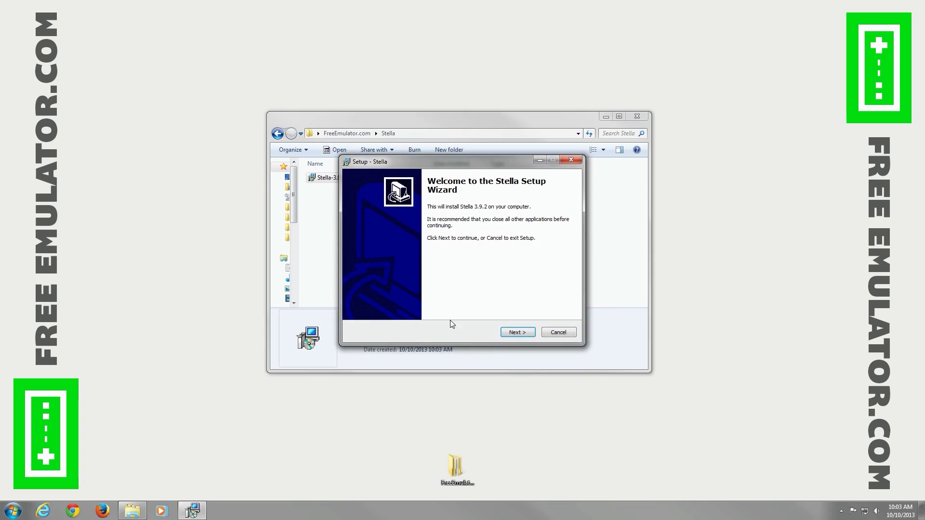
# - Install Stella 3.9.2 with the default location and Start Menu folder, no desktop shortcut
pyautogui.click(517, 332)
pyautogui.click(517, 332)
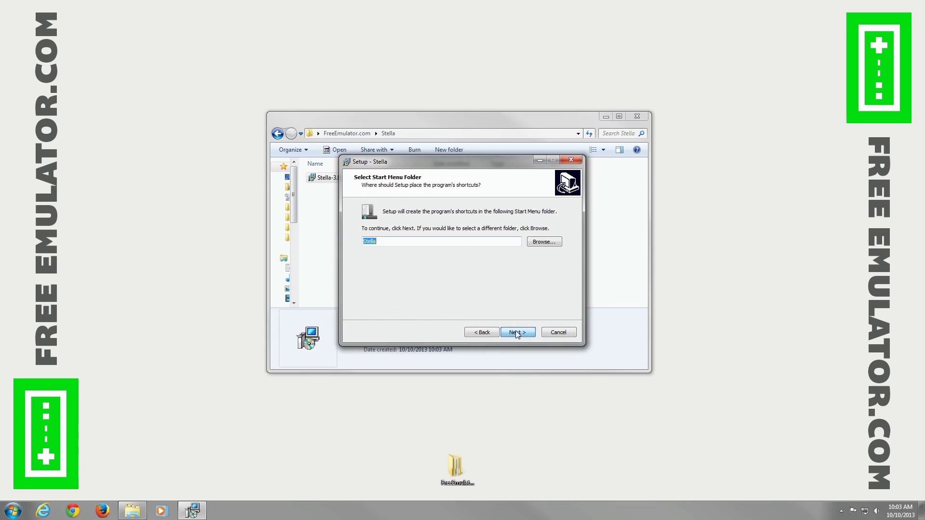
pyautogui.click(517, 333)
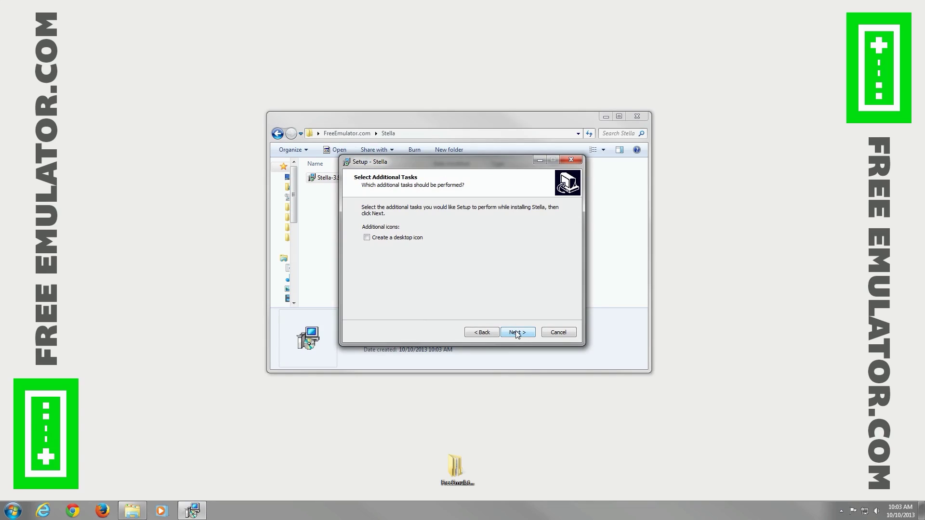
pyautogui.click(516, 332)
pyautogui.click(516, 332)
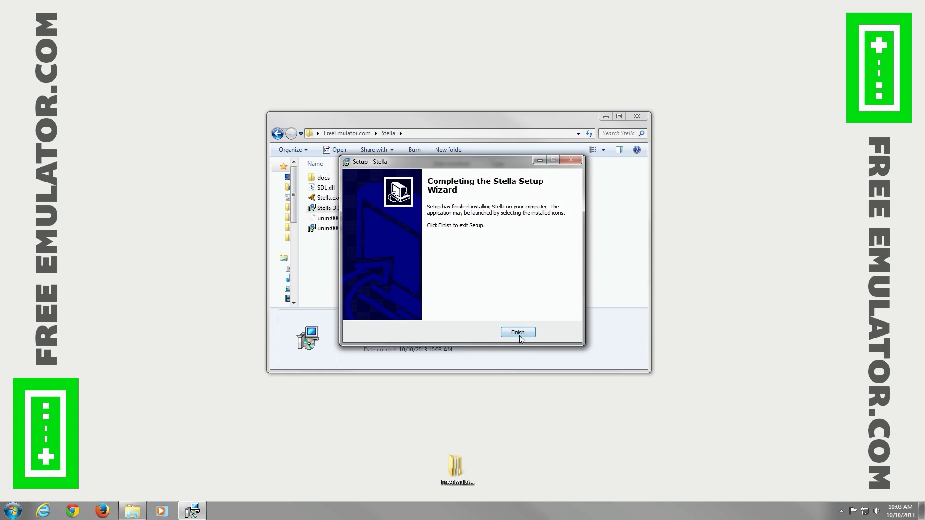
pyautogui.click(518, 332)
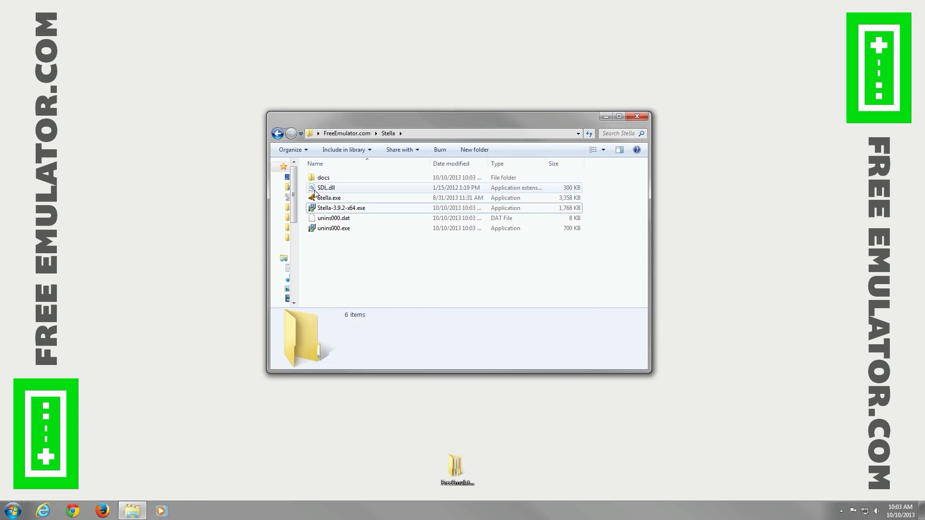
# - Launch Stella.exe, minimize Explorer, and center the Stella window showing its 22 ROMs
pyautogui.doubleClick(328, 198)
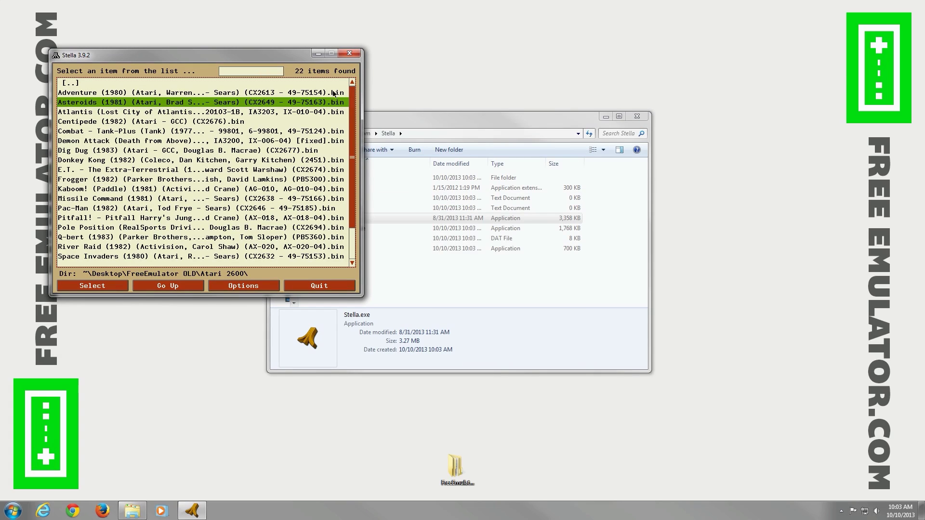
pyautogui.click(605, 117)
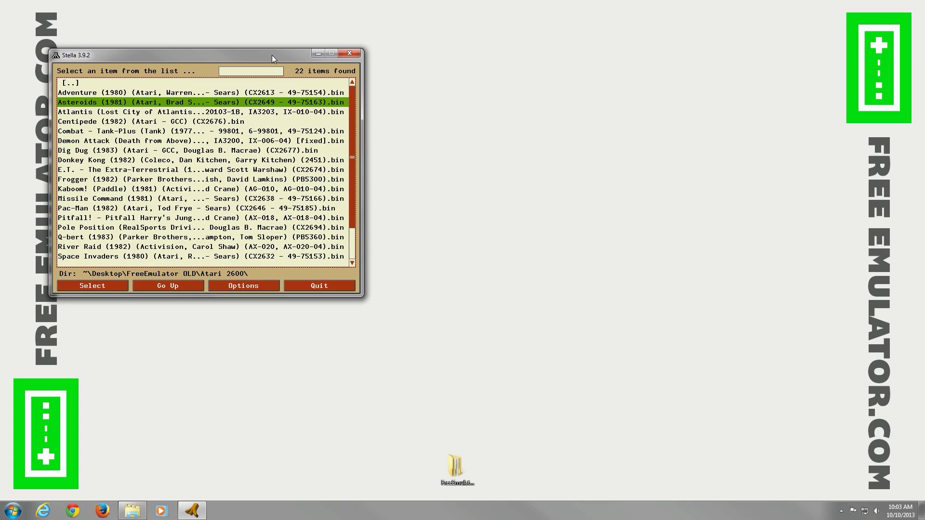
pyautogui.moveTo(272, 55); pyautogui.dragTo(522, 130)
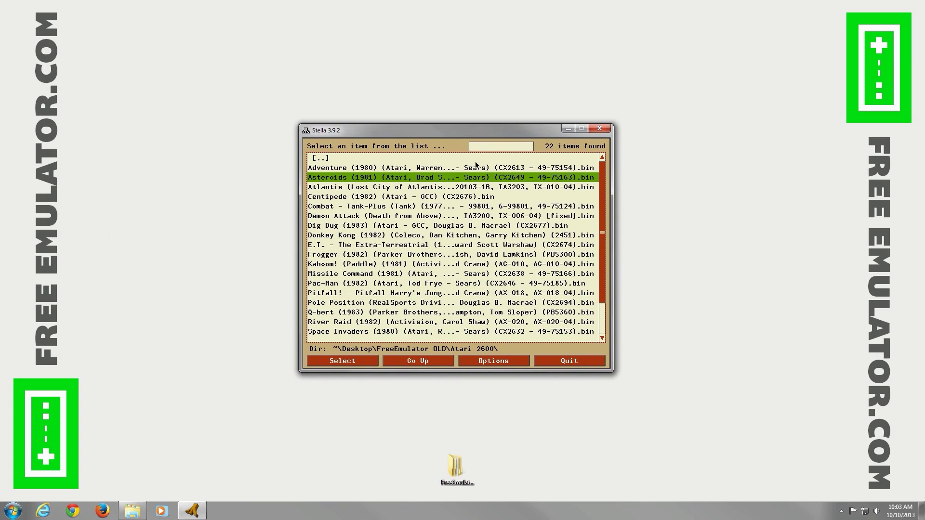
# - Set video to Software renderer, Zoom 4x TIA filter, Standard palette and Auto fullscreen resolution
pyautogui.click(501, 366)
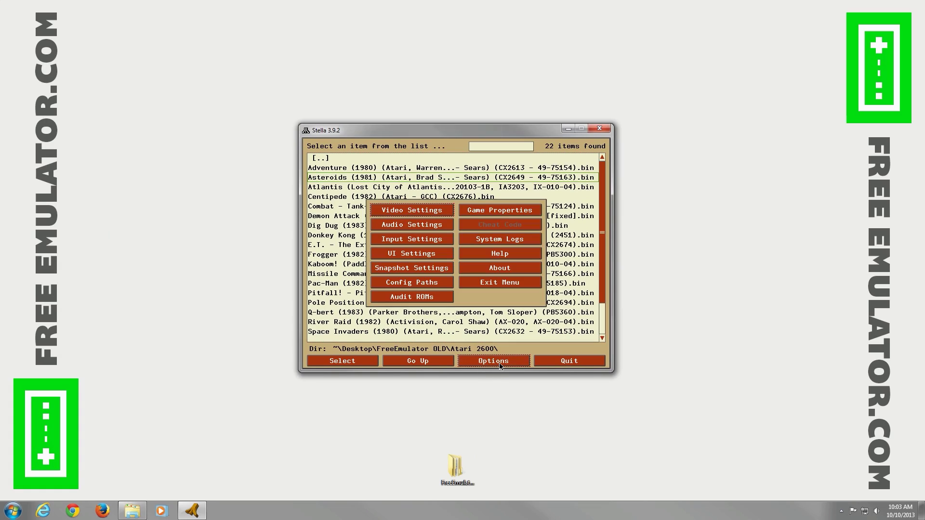
pyautogui.click(439, 215)
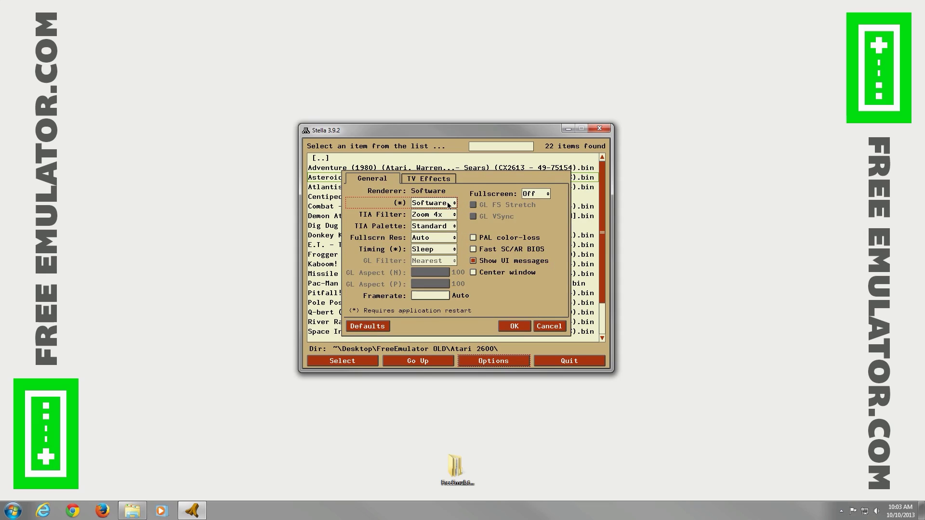
pyautogui.click(452, 204)
pyautogui.click(440, 214)
pyautogui.click(544, 195)
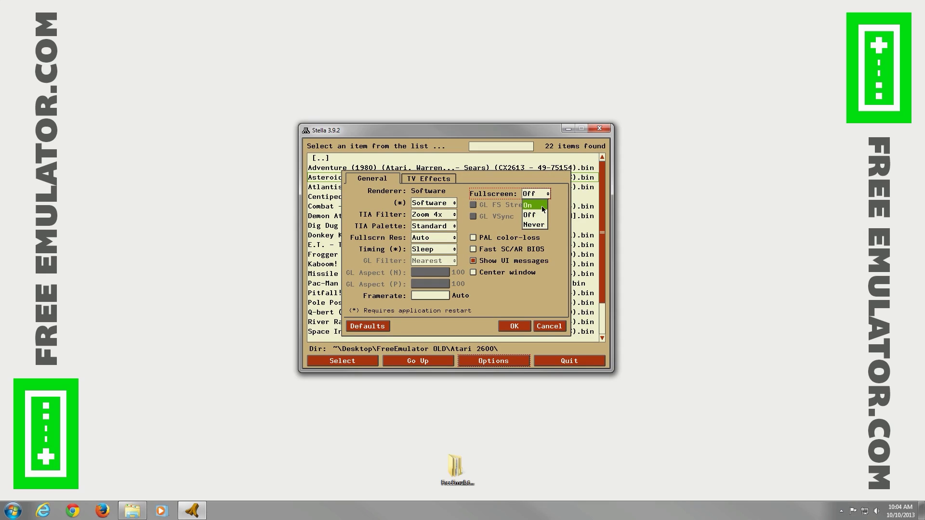
pyautogui.click(452, 214)
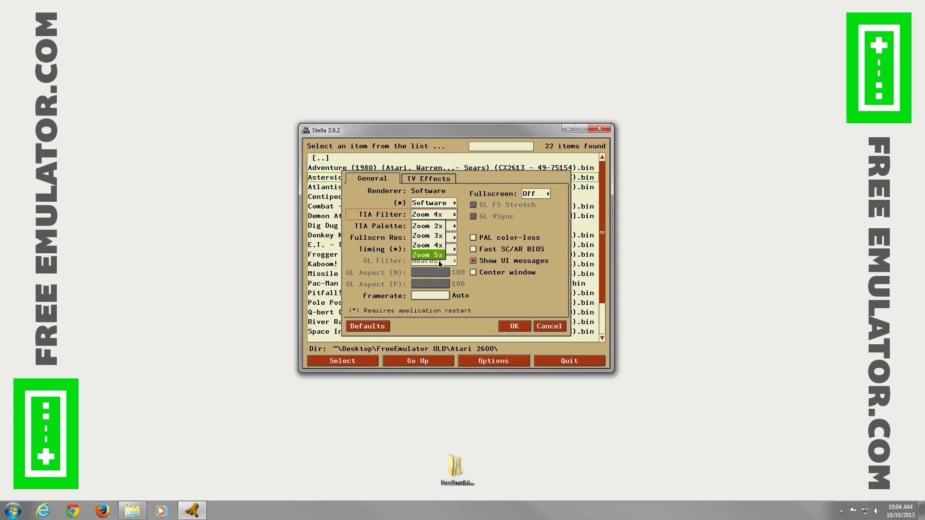
pyautogui.click(442, 246)
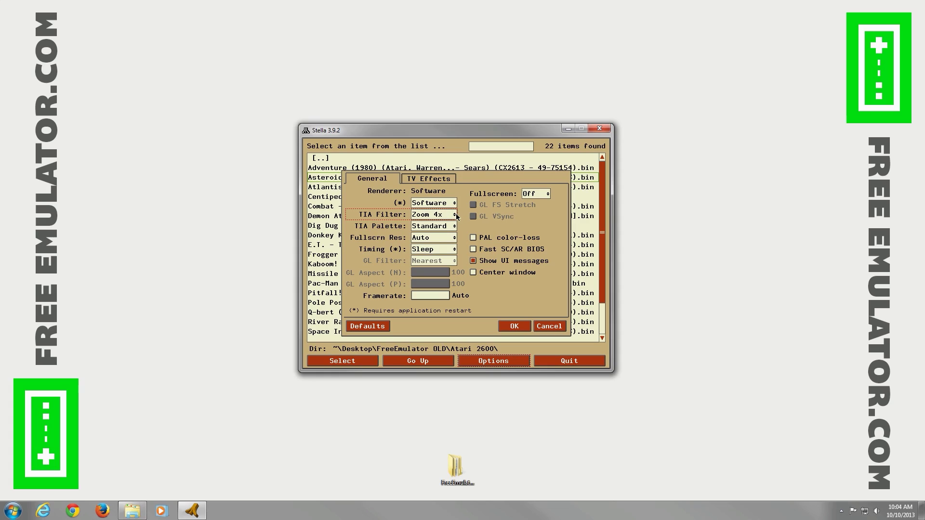
pyautogui.click(453, 226)
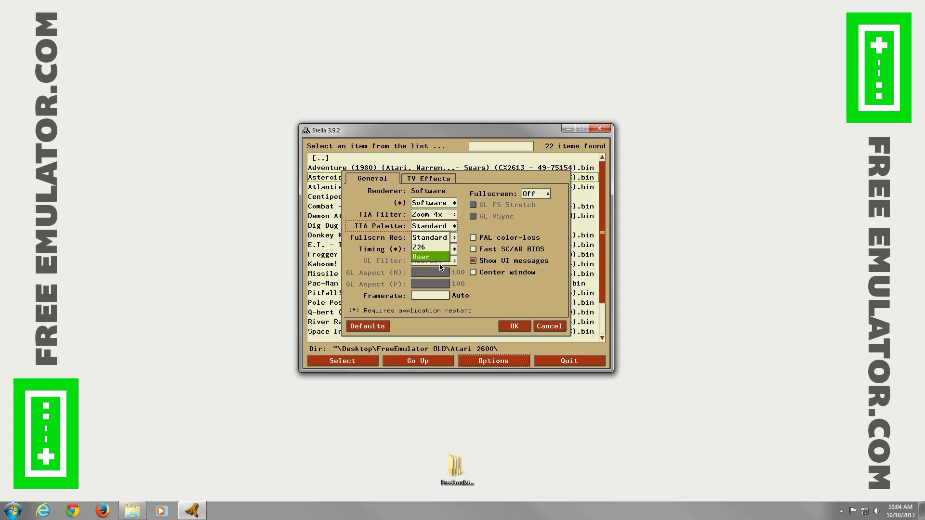
pyautogui.click(442, 236)
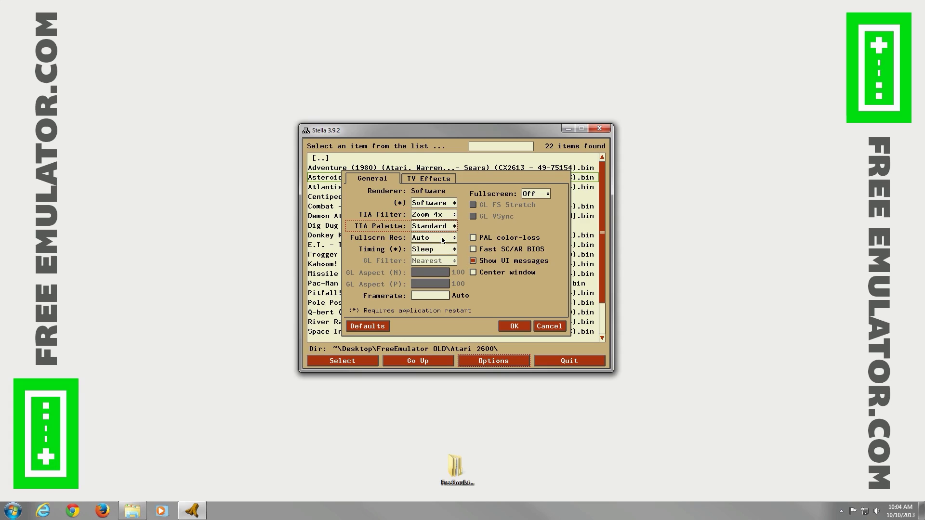
pyautogui.click(430, 238)
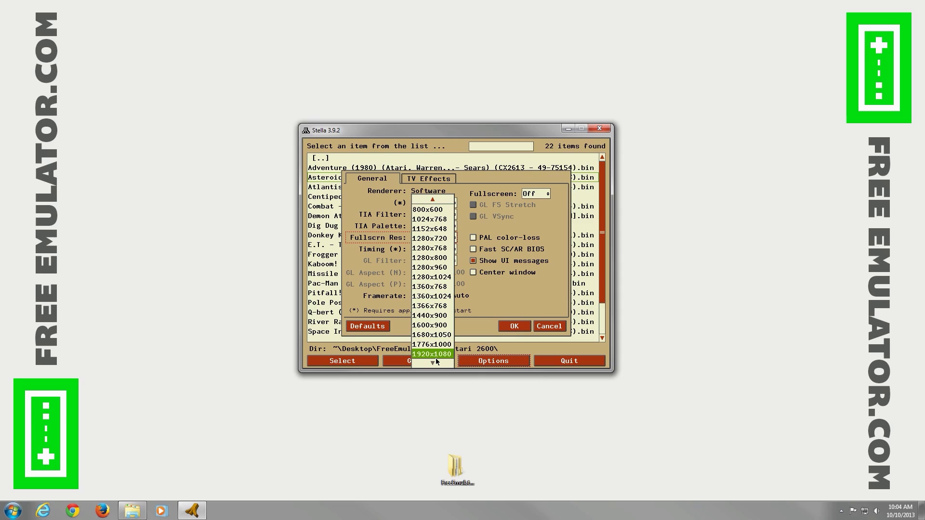
pyautogui.click(482, 178)
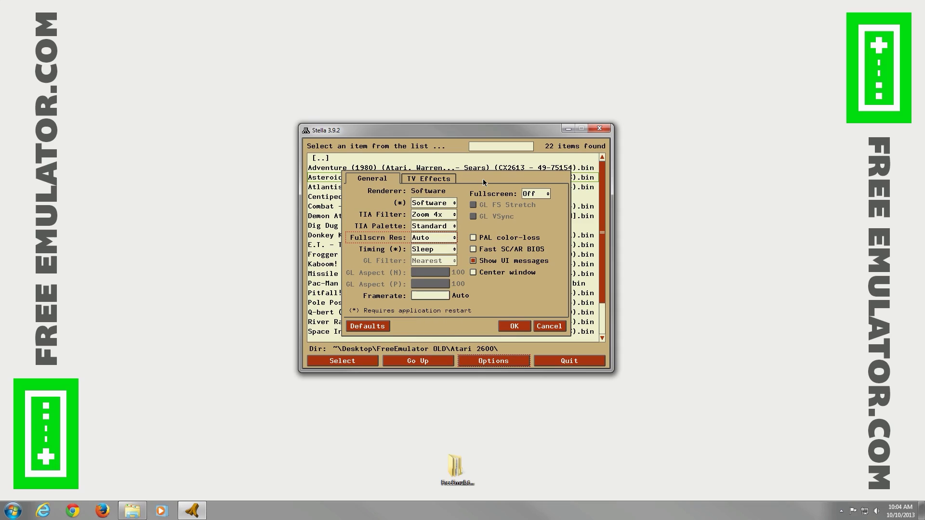
# - Save the video settings, then save audio at volume 100, 512-byte samples, 31400 Hz
pyautogui.click(513, 325)
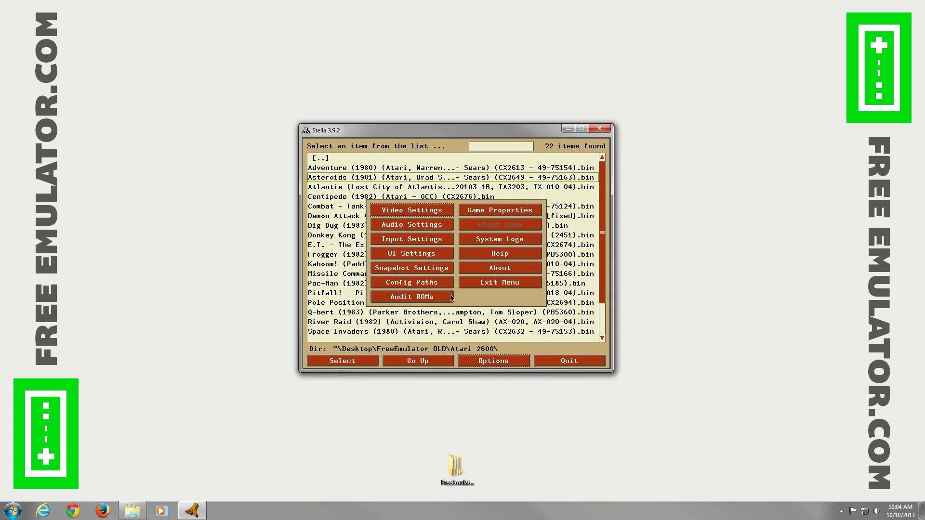
pyautogui.click(425, 226)
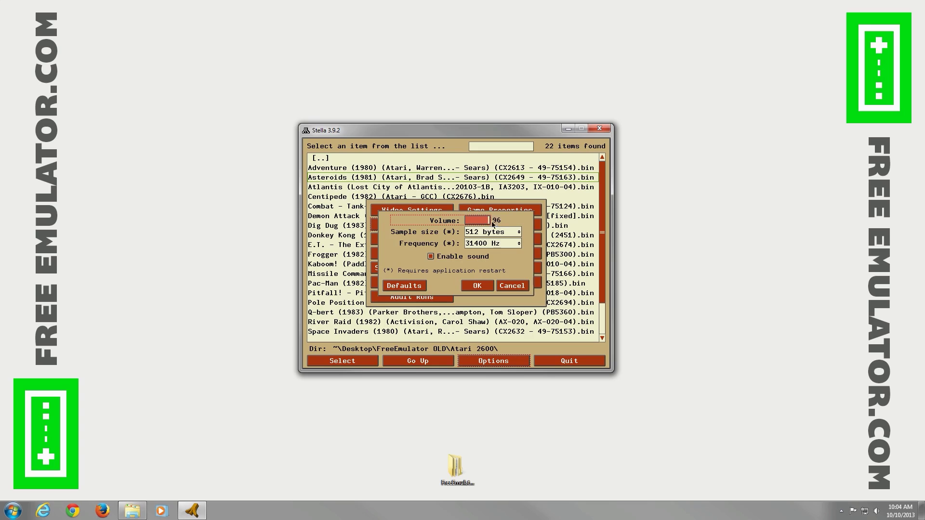
pyautogui.click(511, 235)
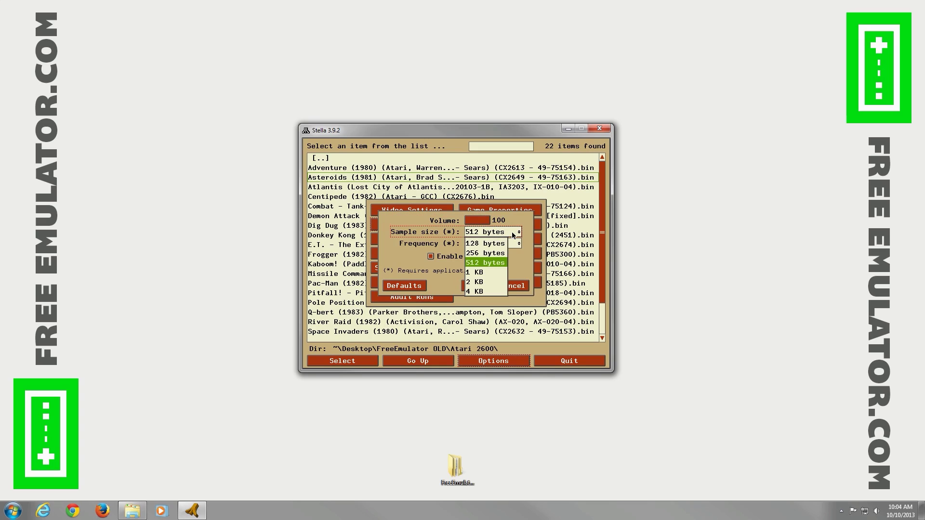
pyautogui.click(513, 235)
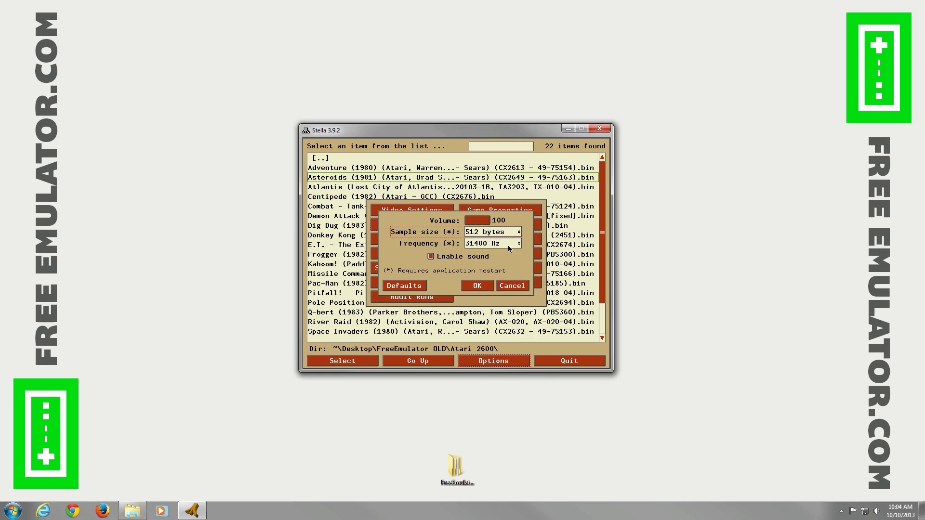
pyautogui.click(516, 244)
pyautogui.click(462, 285)
# - Review the Emul. Events key mappings (Select F1, Reset F2, Pause) and save the input settings
pyautogui.click(433, 239)
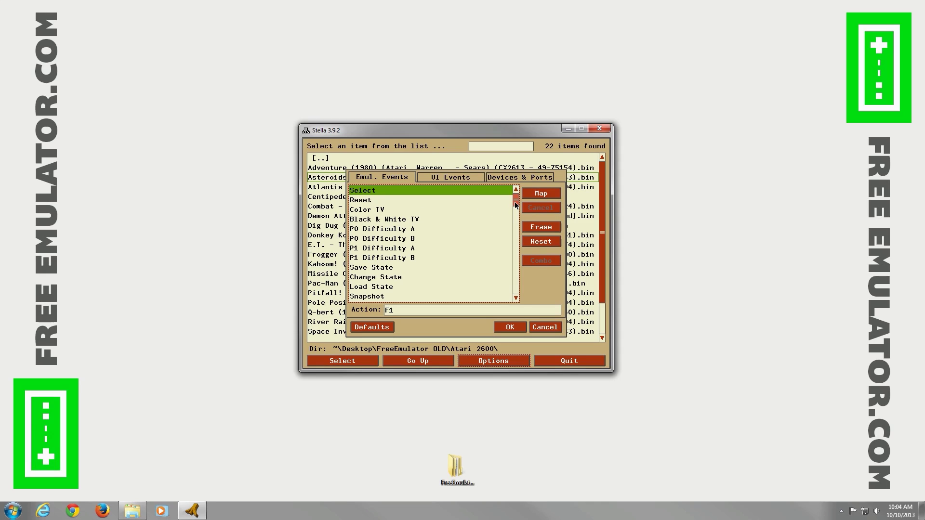
pyautogui.moveTo(516, 205)
pyautogui.mouseDown()
pyautogui.moveTo(523, 293)
pyautogui.moveTo(523, 203)
pyautogui.mouseUp()
pyautogui.click(357, 201)
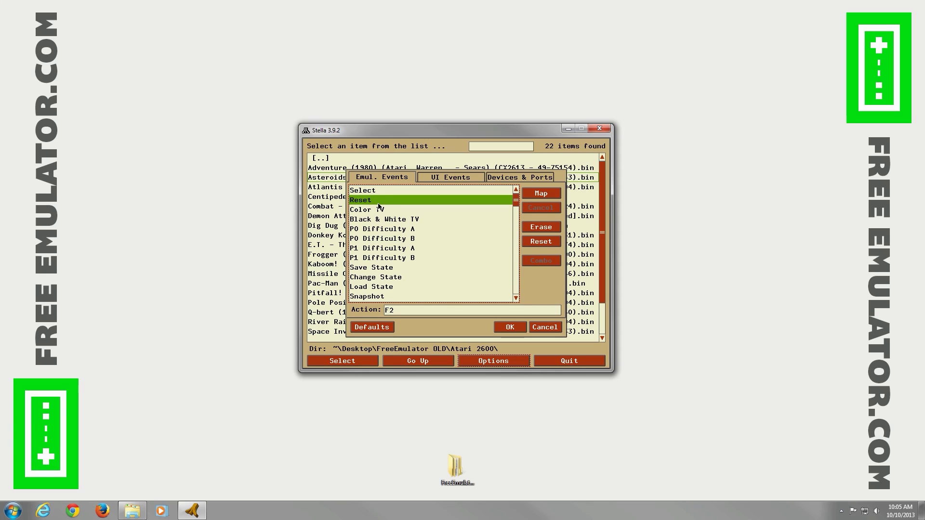
pyautogui.press('Down')
pyautogui.press('Down')
pyautogui.press('Down')
pyautogui.press('Down')
pyautogui.press('Down')
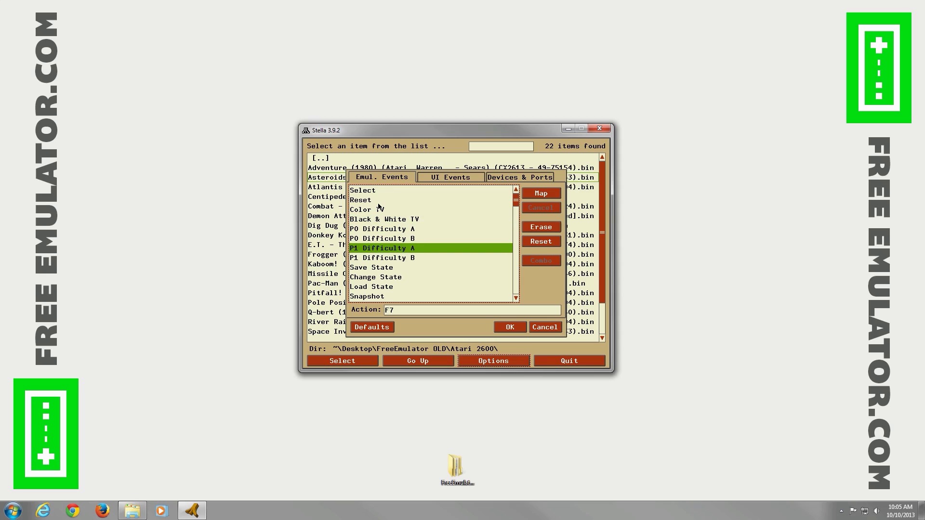
pyautogui.press('Down')
pyautogui.press('Down')
pyautogui.press('Down')
pyautogui.press('Down')
pyautogui.press('Down')
pyautogui.press('Down')
pyautogui.press('Down')
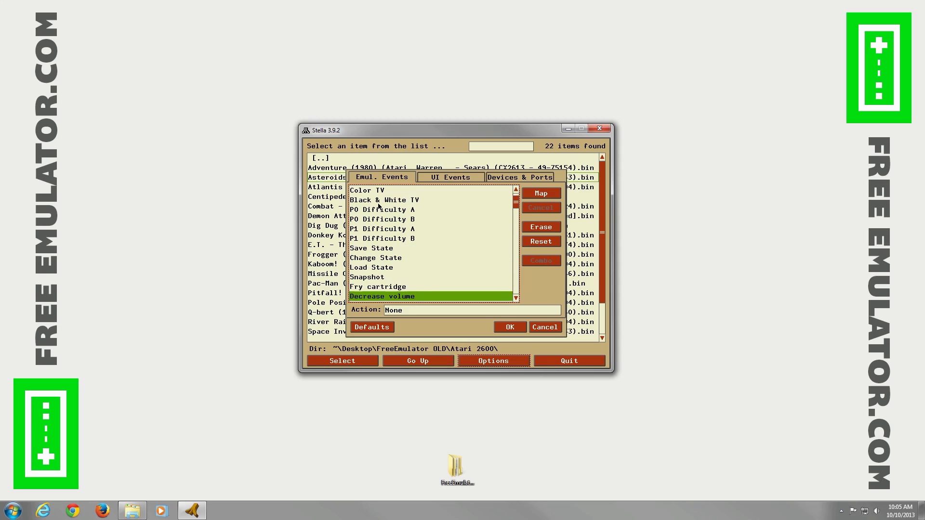
pyautogui.press('Down')
pyautogui.press('Down')
pyautogui.scroll(2, 402, 241)
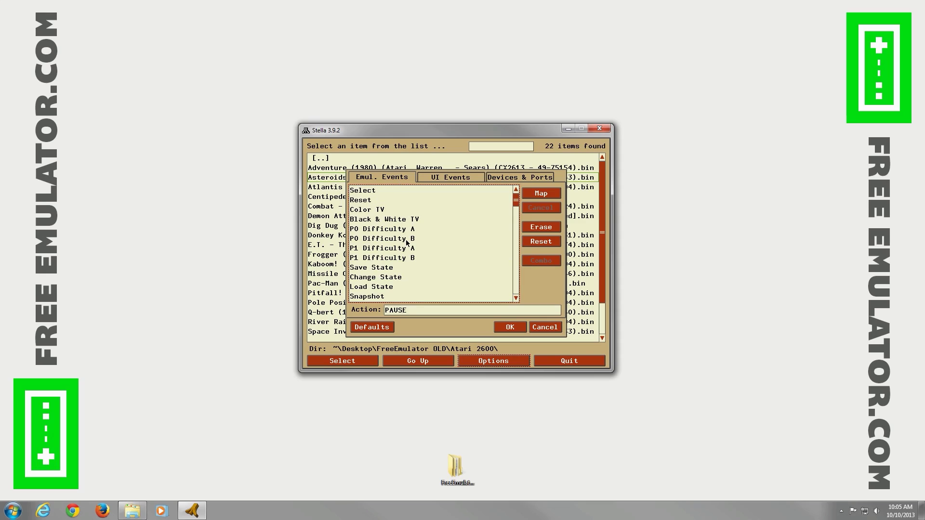
pyautogui.click(358, 200)
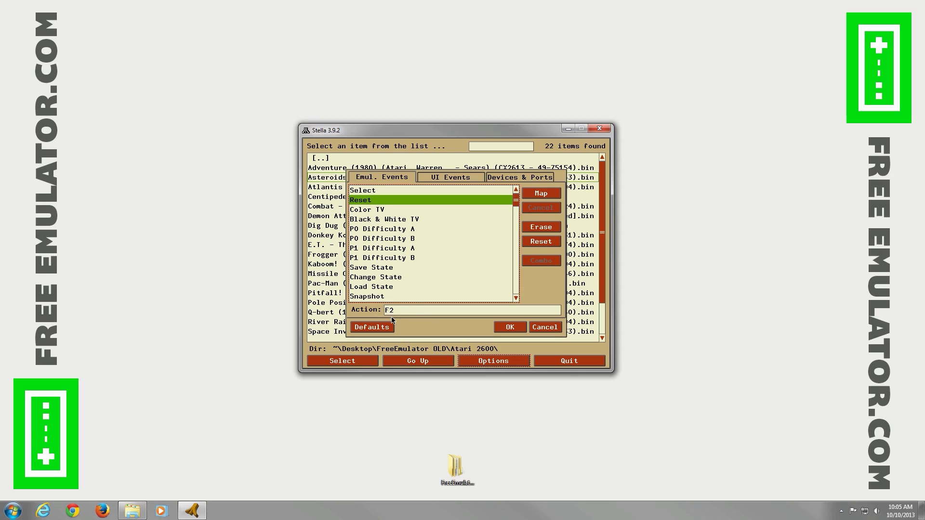
pyautogui.click(515, 327)
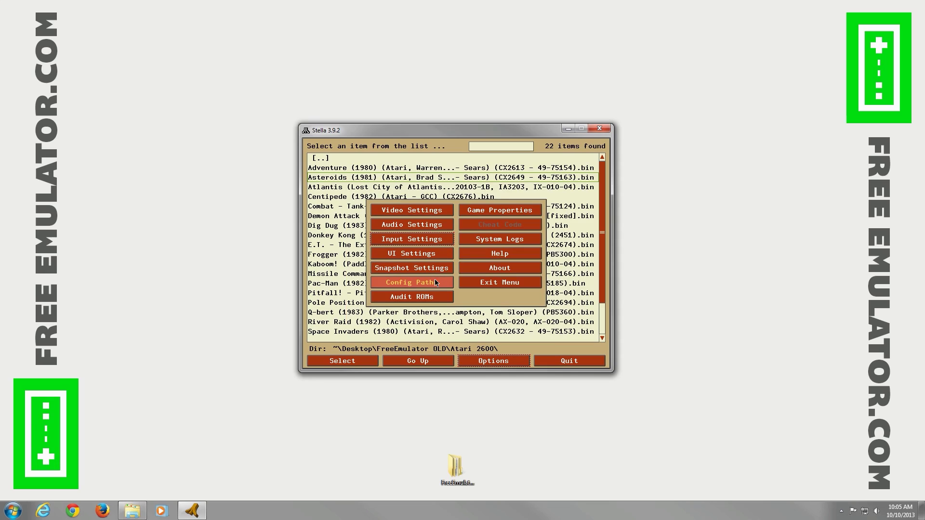
# - Inspect the Asteroids Console, Controller (Joystick) and Display (Auto-detect) tabs, then close with OK
pyautogui.click(510, 212)
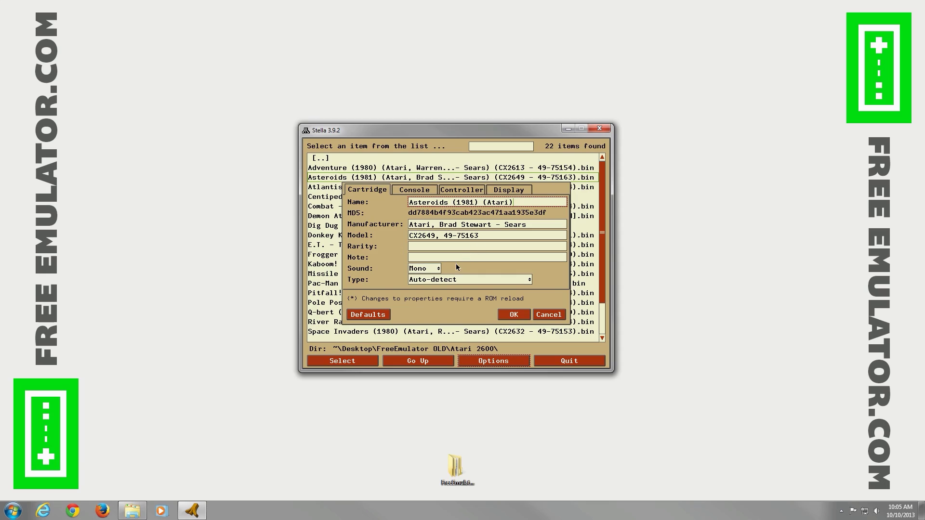
pyautogui.click(414, 191)
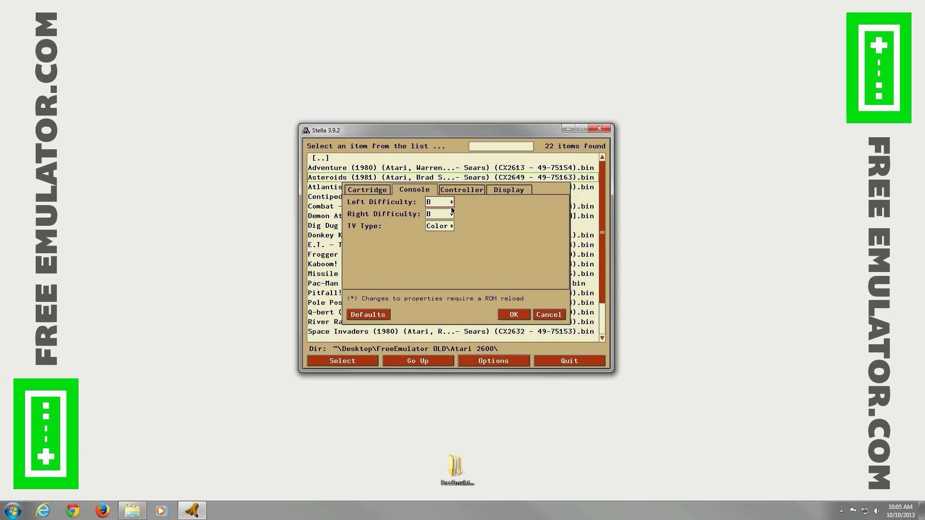
pyautogui.click(463, 190)
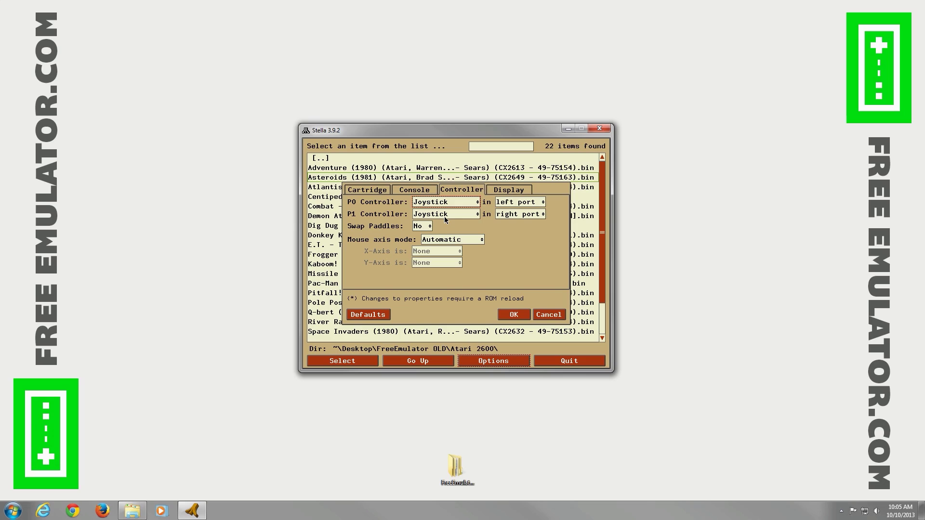
pyautogui.click(498, 192)
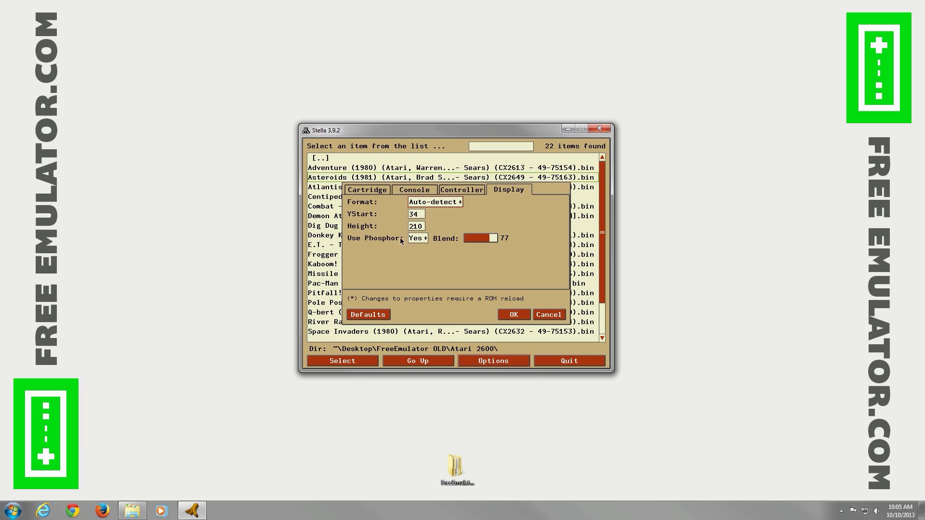
pyautogui.click(509, 314)
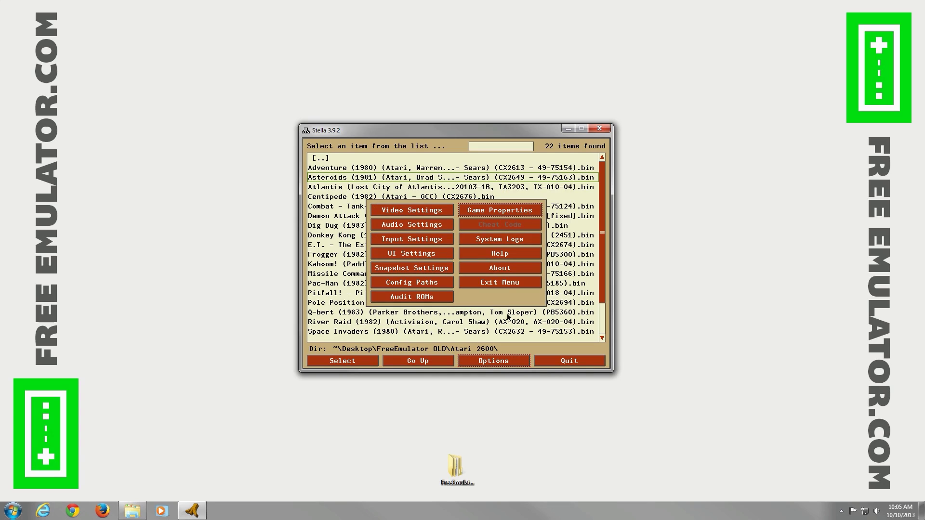
# - Set the ROM path to FreeEmulator OLD\Atari 2600 and save the config paths
pyautogui.click(429, 283)
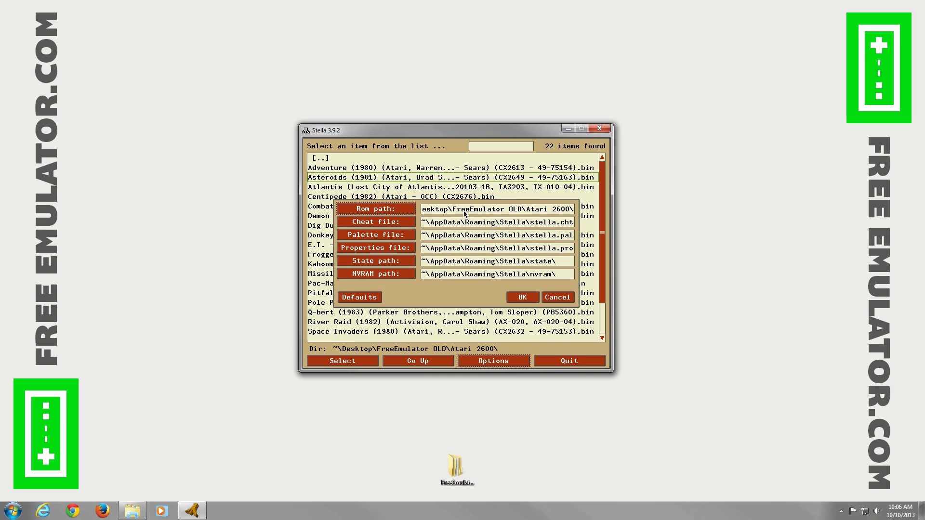
pyautogui.click(392, 211)
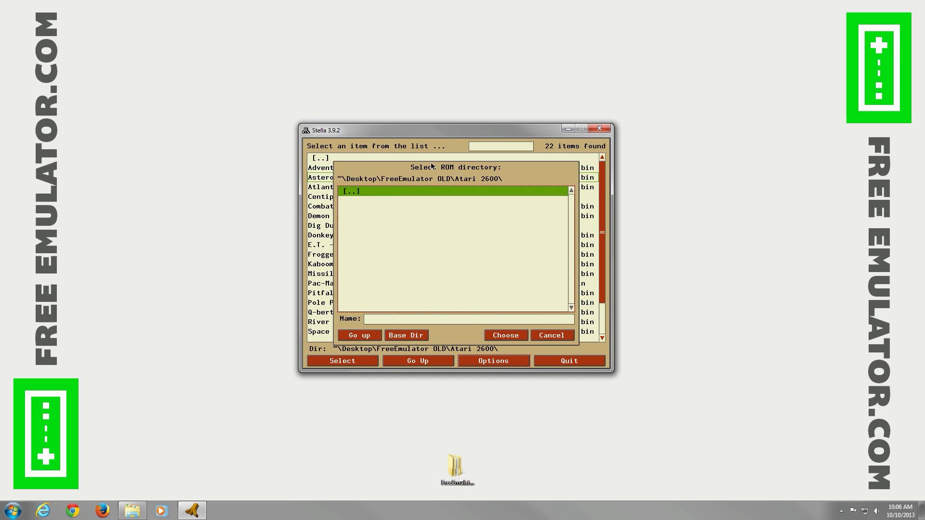
pyautogui.click(524, 337)
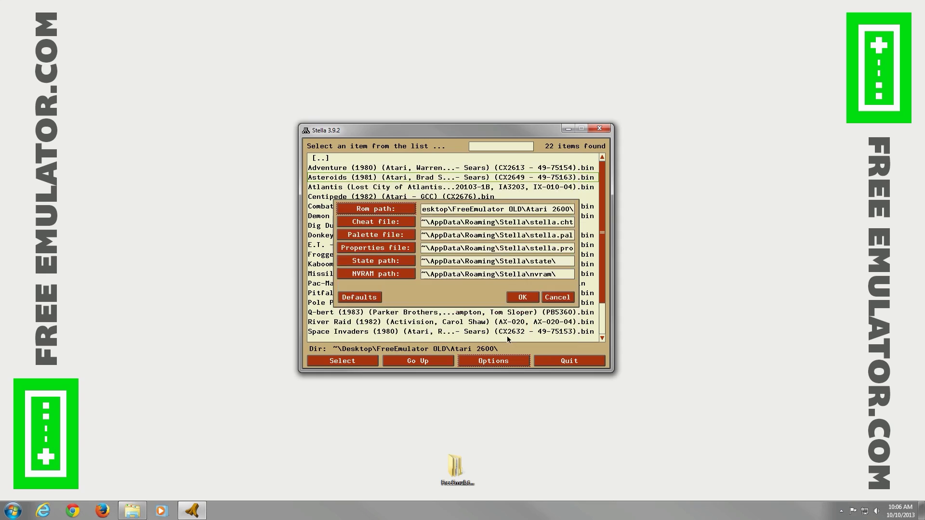
pyautogui.click(514, 297)
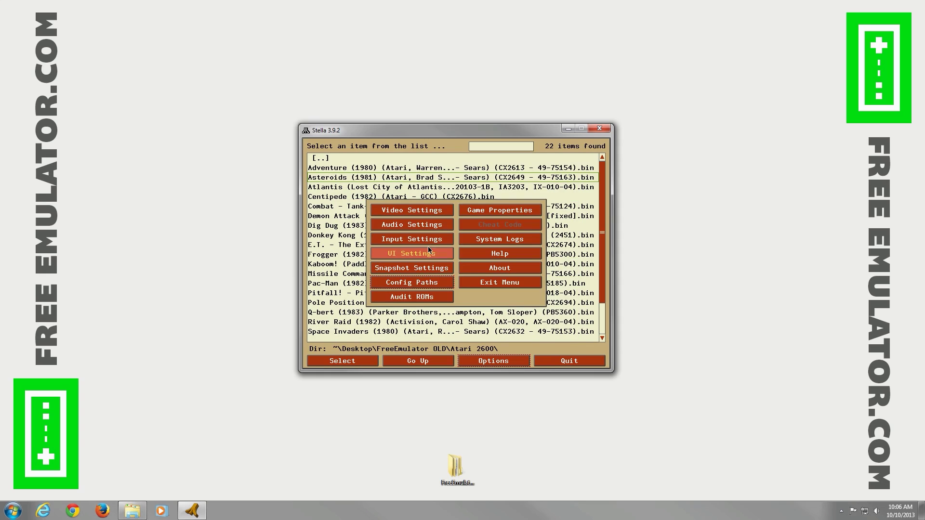
# - Start E.T. – The Extra-Terrestrial from the ROM list, then quit back to the launcher with Escape
pyautogui.click(485, 282)
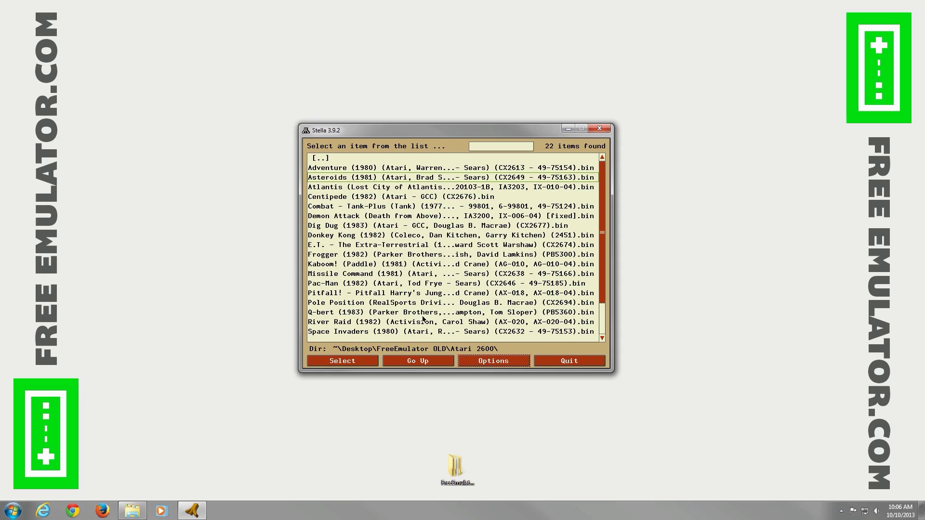
pyautogui.click(386, 217)
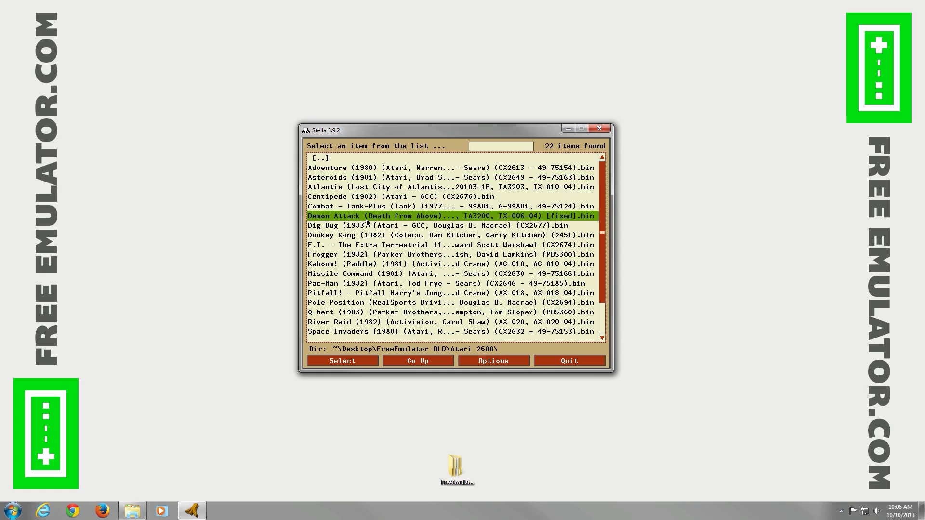
pyautogui.click(368, 235)
pyautogui.click(367, 254)
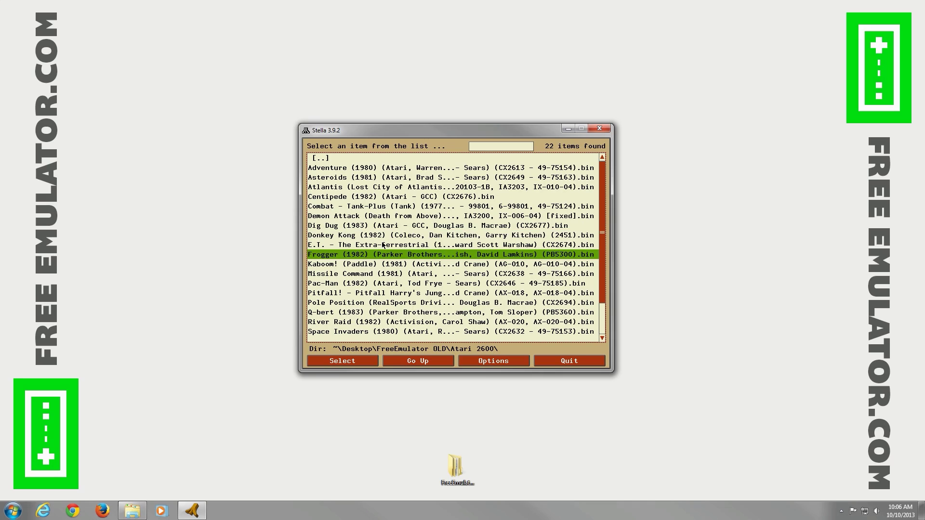
pyautogui.click(383, 245)
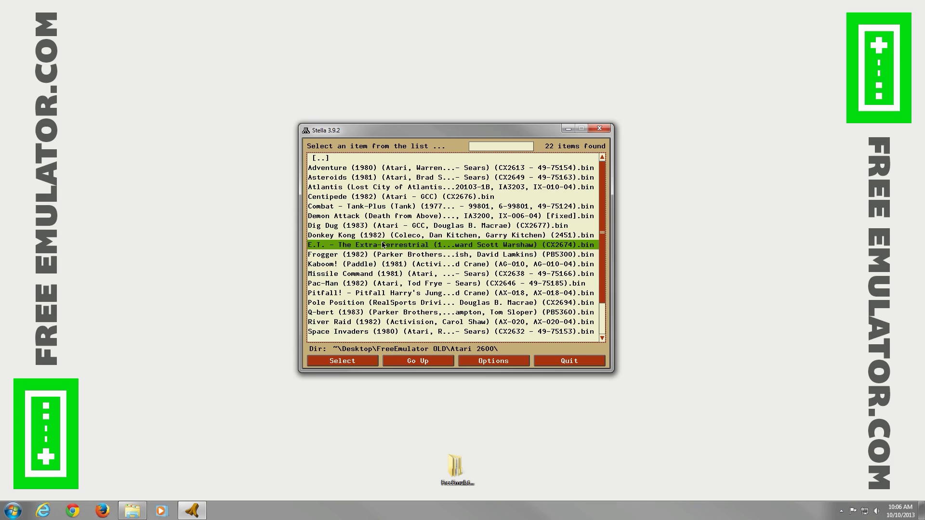
pyautogui.doubleClick(384, 246)
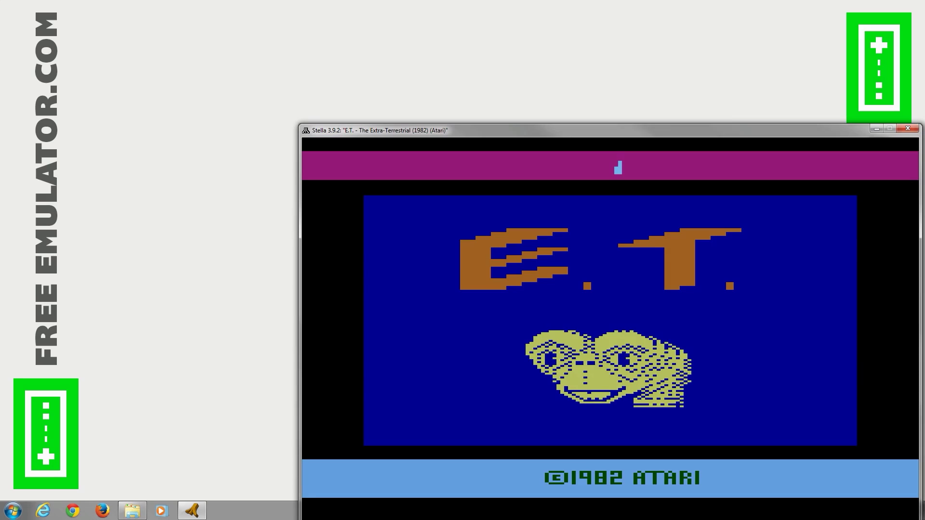
pyautogui.press('Escape')
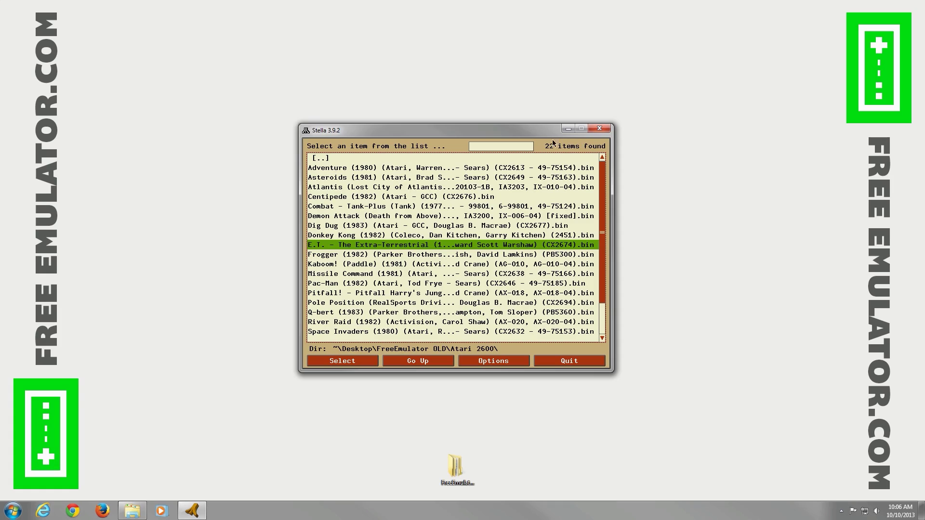